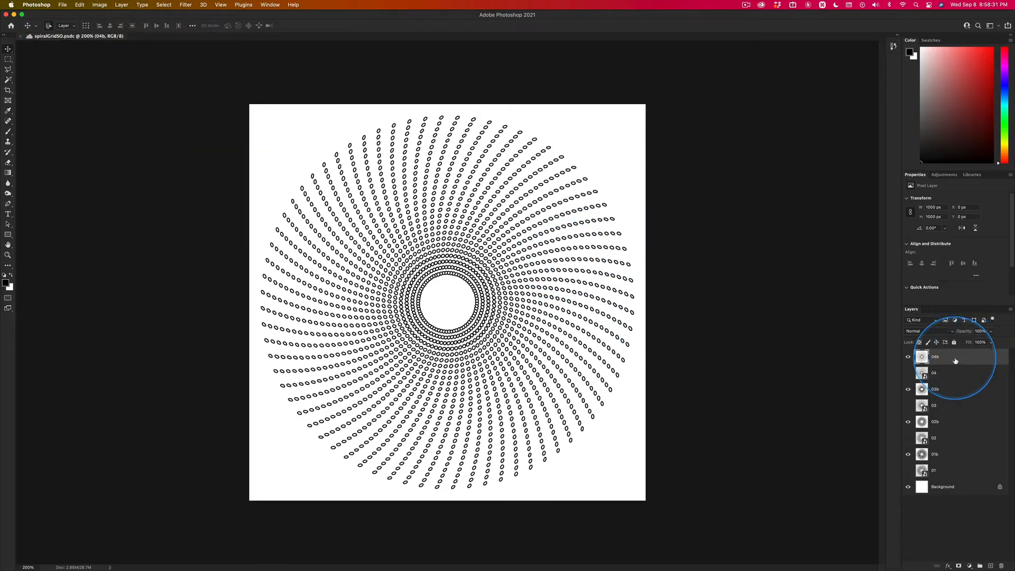
pyautogui.click(963, 390)
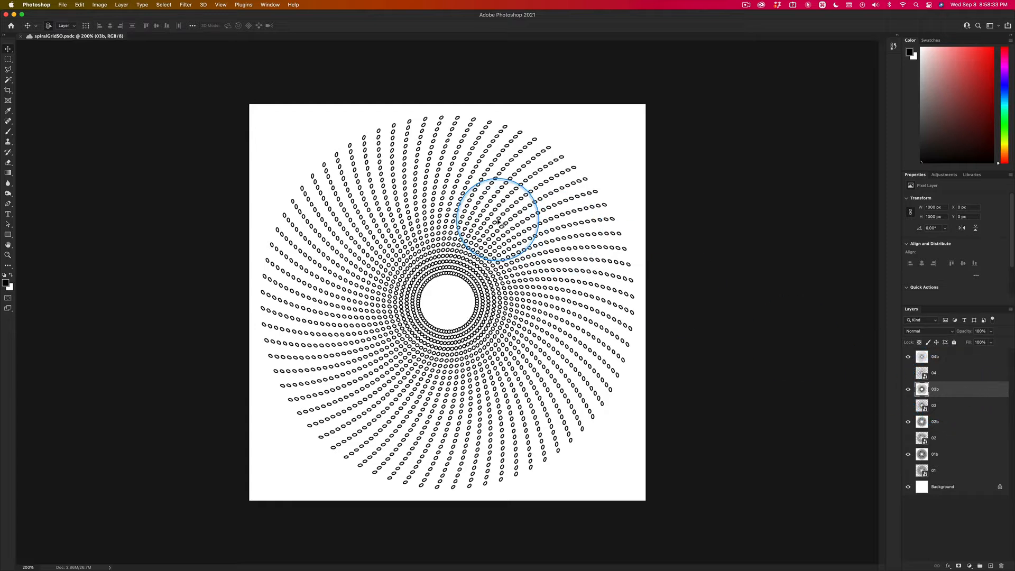
pyautogui.click(935, 360)
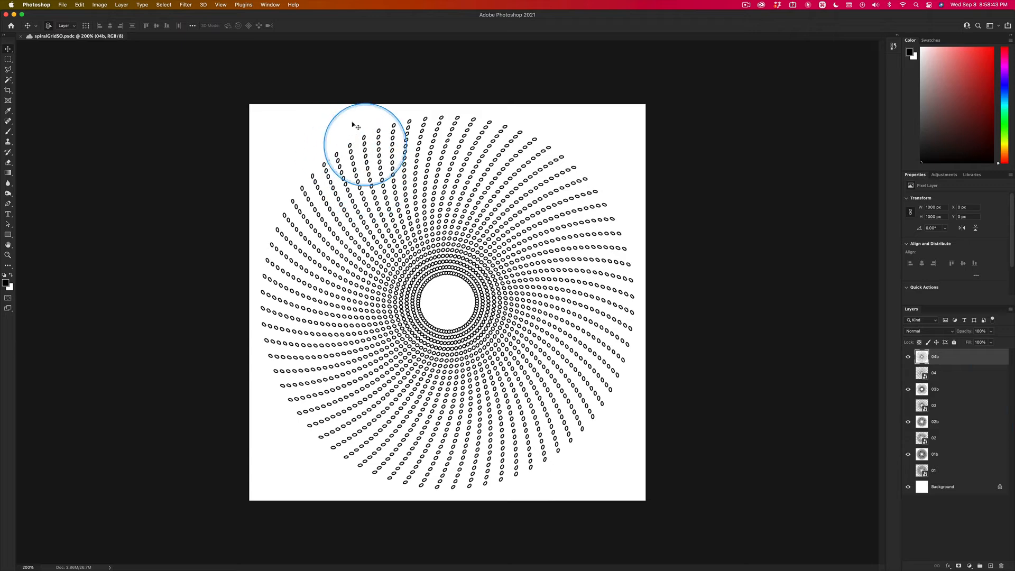
pyautogui.press('super+minus')
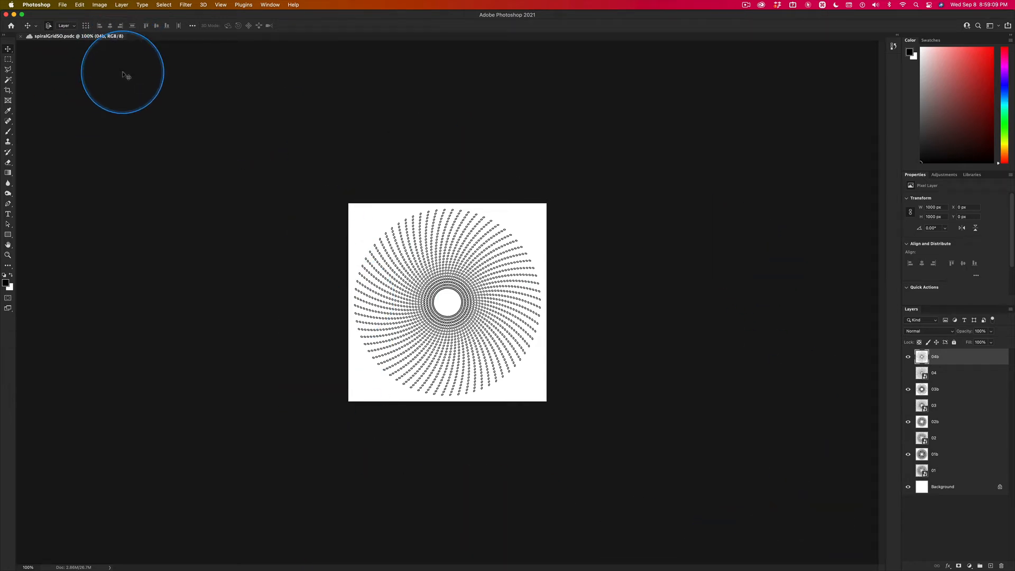
pyautogui.press('super+alt+c')
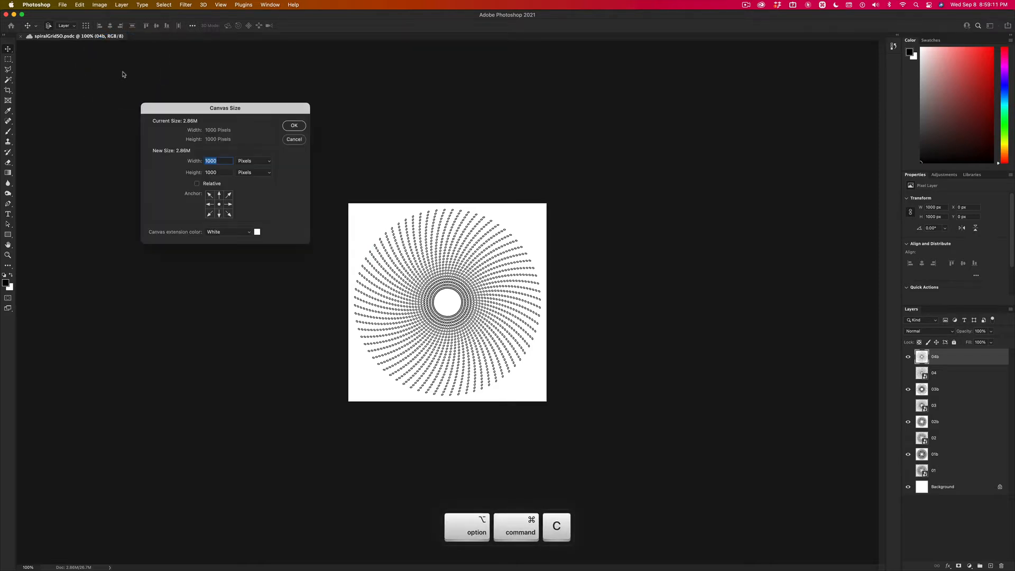
pyautogui.press('Escape')
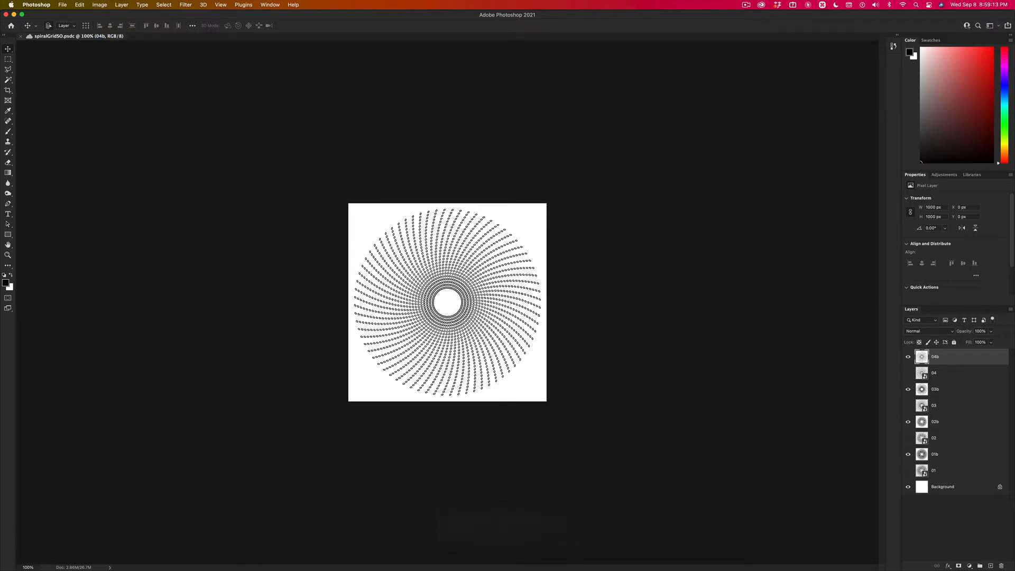
pyautogui.press('super+alt+i')
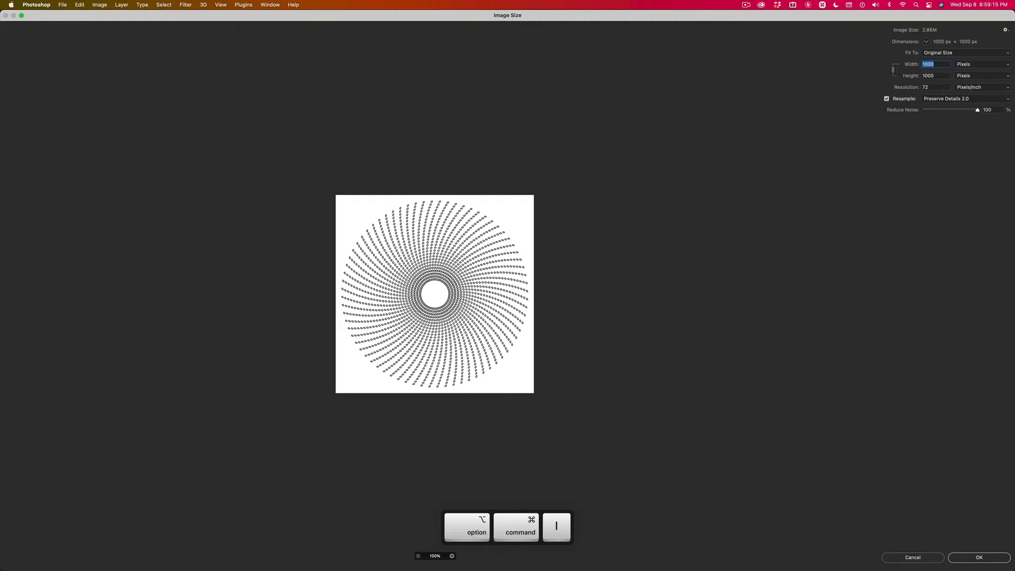
pyautogui.press('Escape')
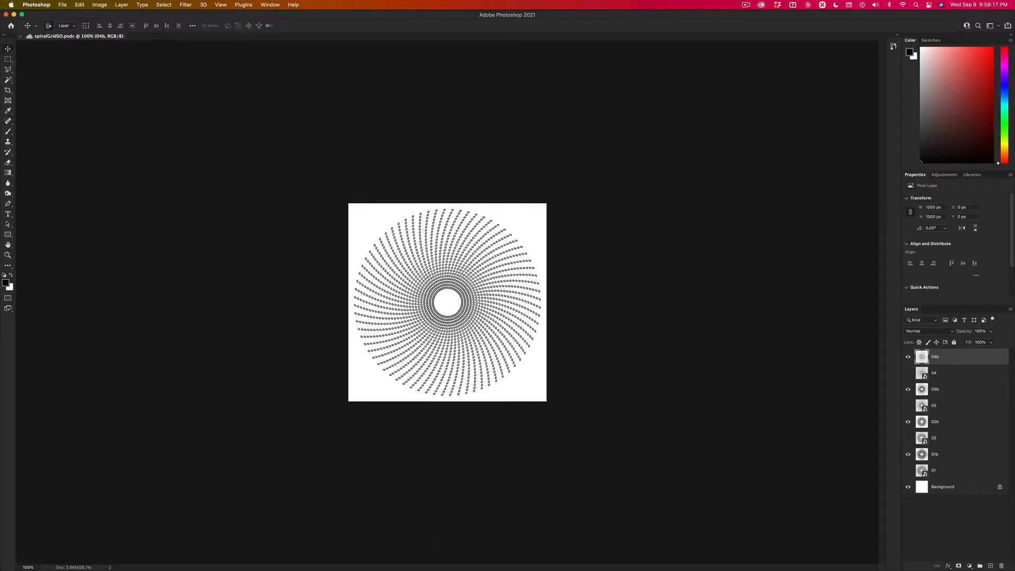
# Enlarge the canvas to 2000 by 2000 pixels, anchored at its top-left corner so the new area extends right and down.
pyautogui.click(99, 4)
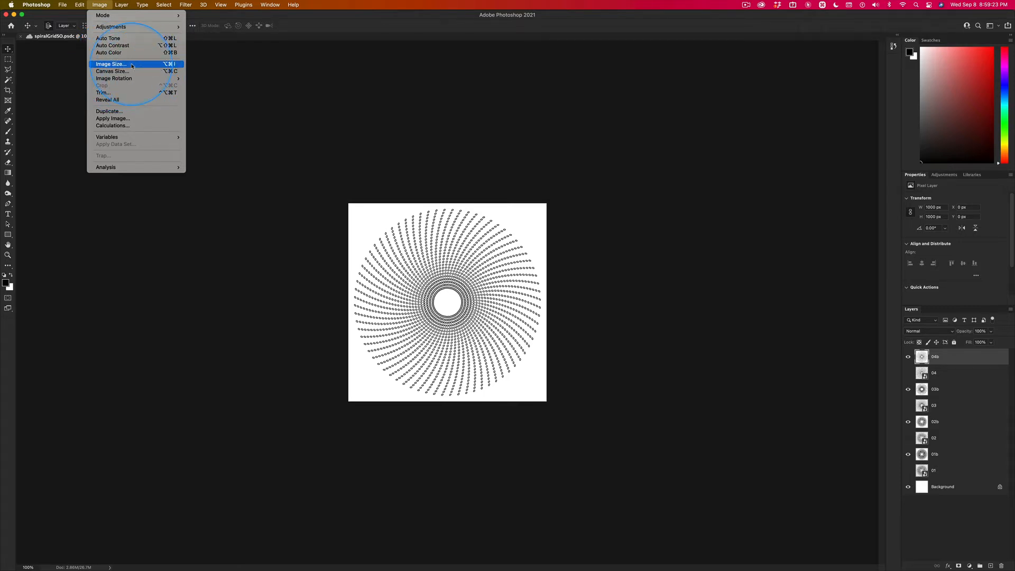
pyautogui.click(175, 74)
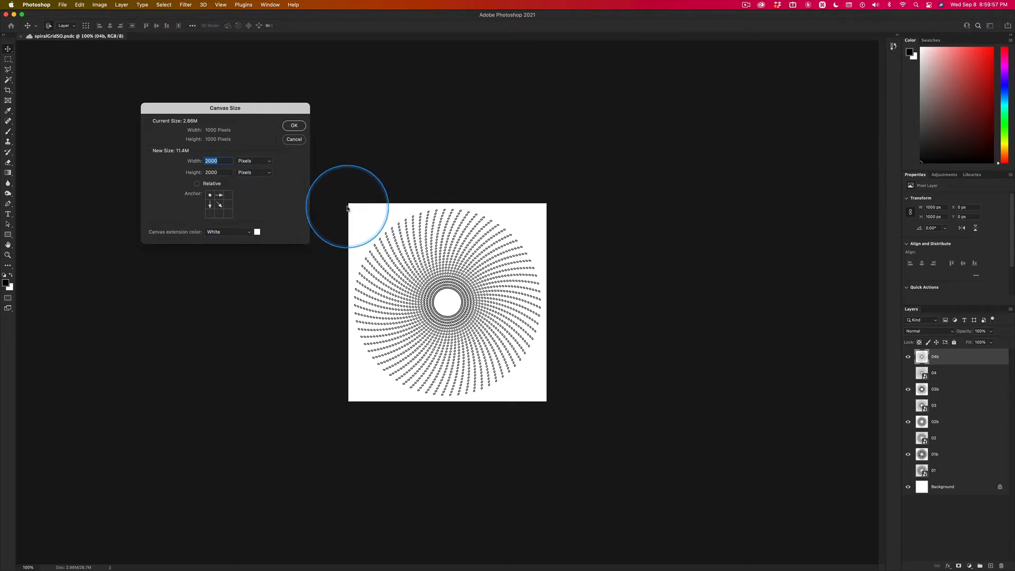
pyautogui.click(295, 126)
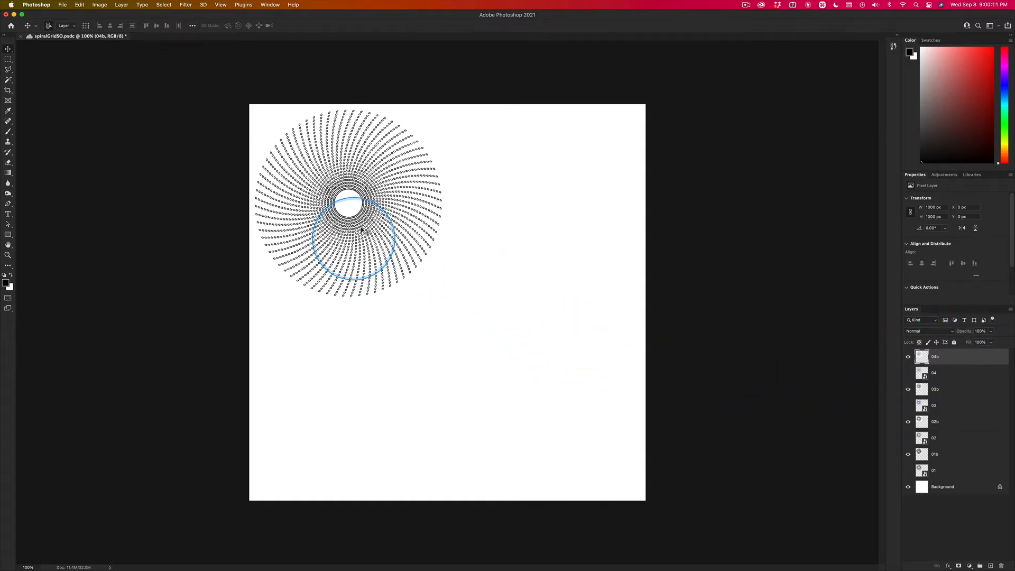
# Move the 04b layer's spiral into the canvas's bottom-right quadrant and the 03b layer's pattern into the bottom-left quadrant.
pyautogui.moveTo(363, 220); pyautogui.dragTo(559, 416)
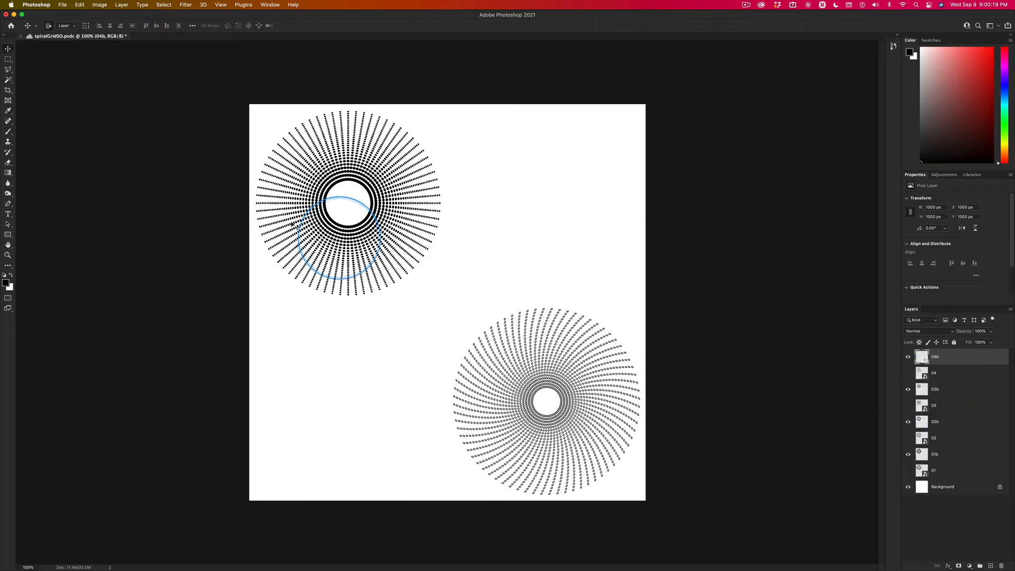
pyautogui.hotkey('alt', '[')
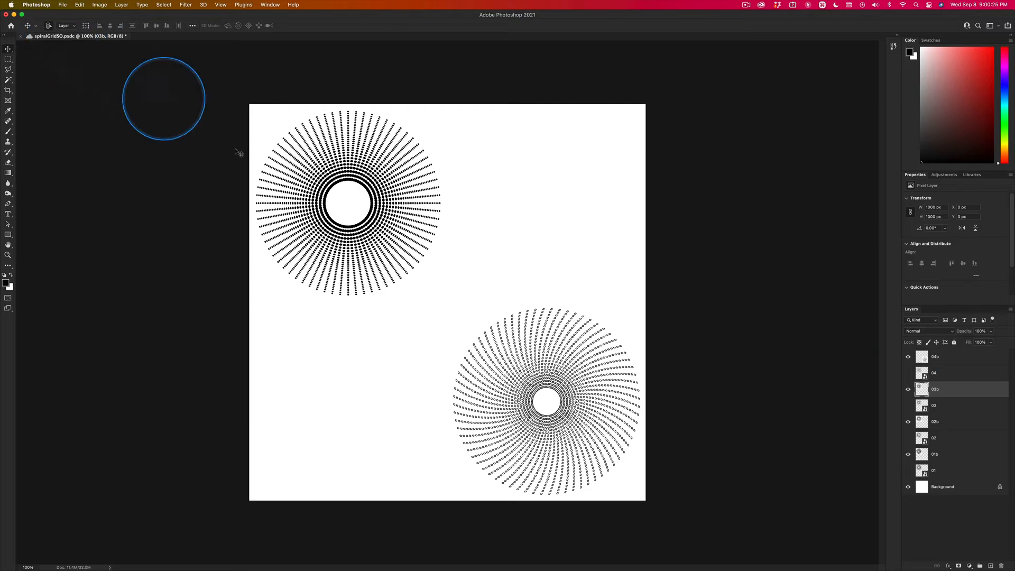
pyautogui.moveTo(344, 243); pyautogui.dragTo(339, 440)
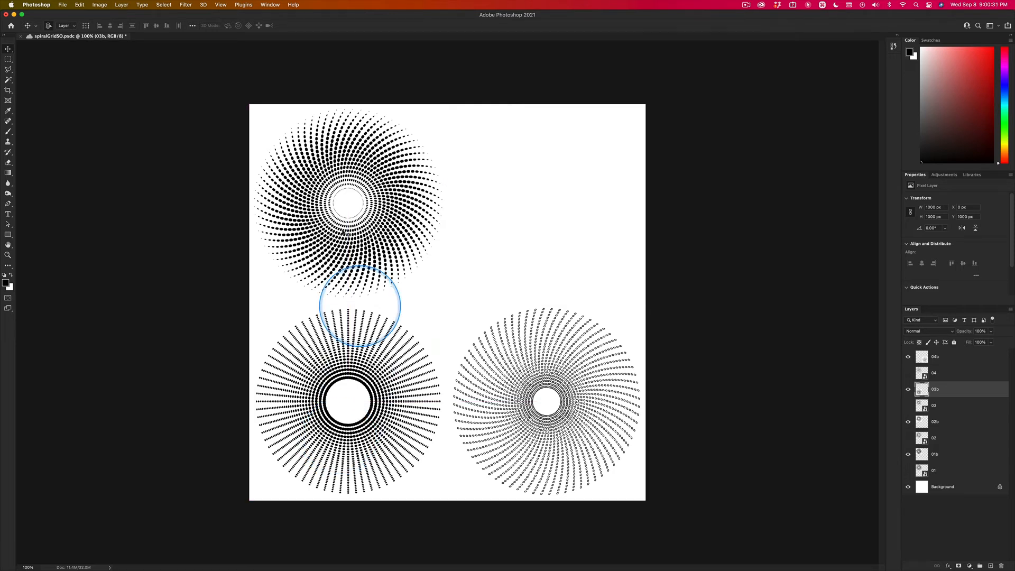
pyautogui.click(221, 4)
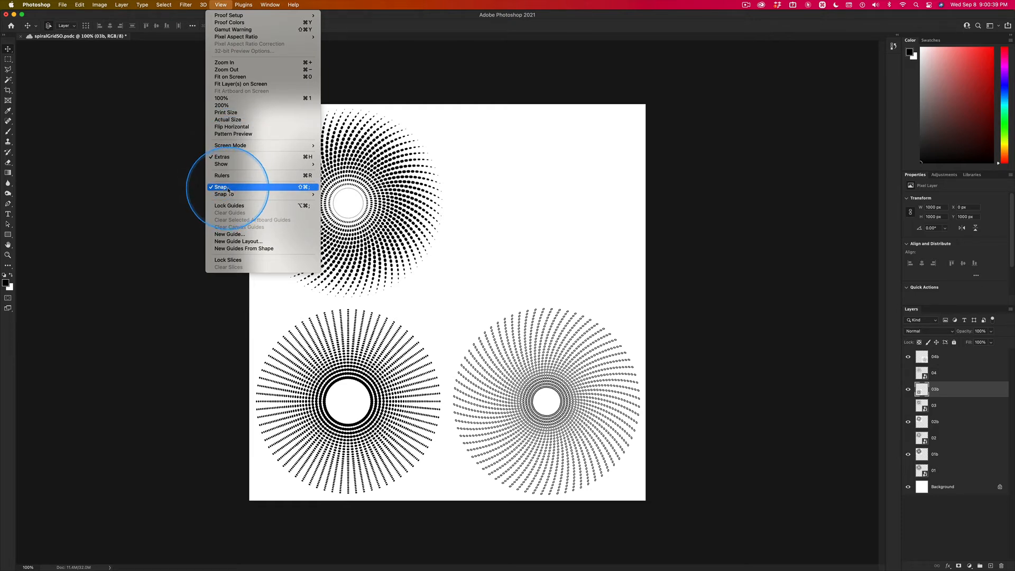
pyautogui.moveTo(228, 197)
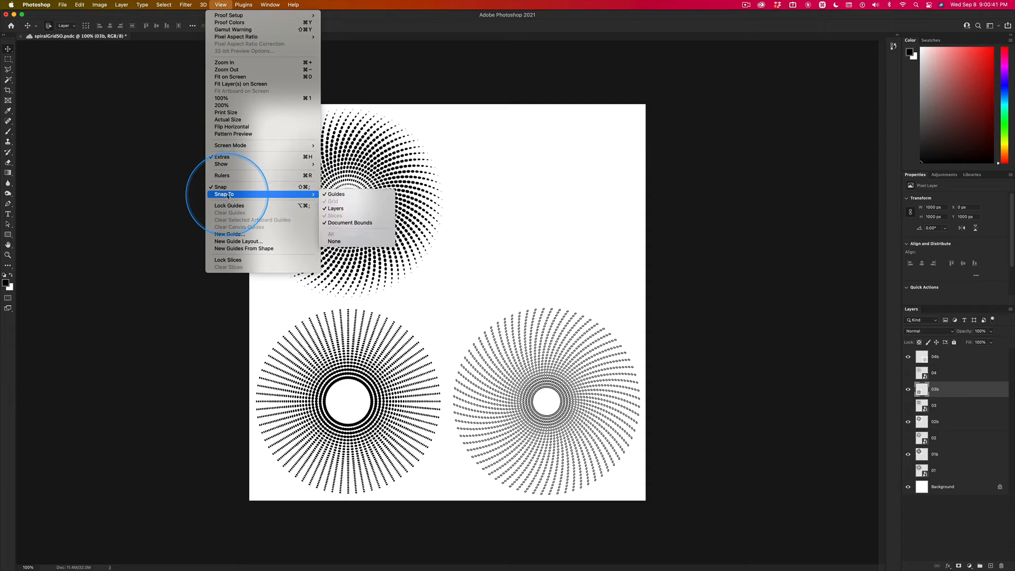
pyautogui.click(222, 6)
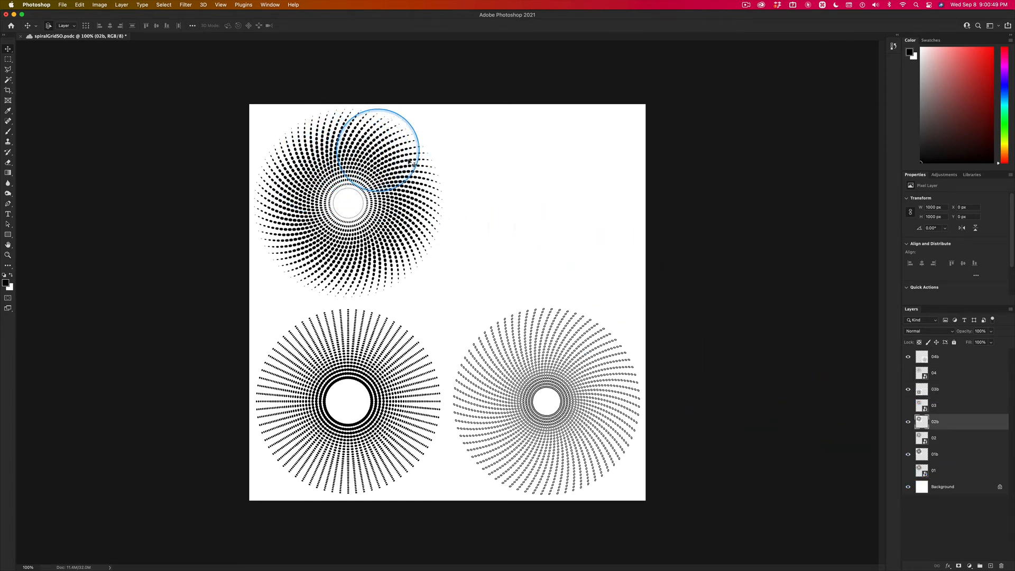
# Move the 02b layer's spiral into the canvas's top-right quadrant and leave no layer selected.
pyautogui.click(974, 422)
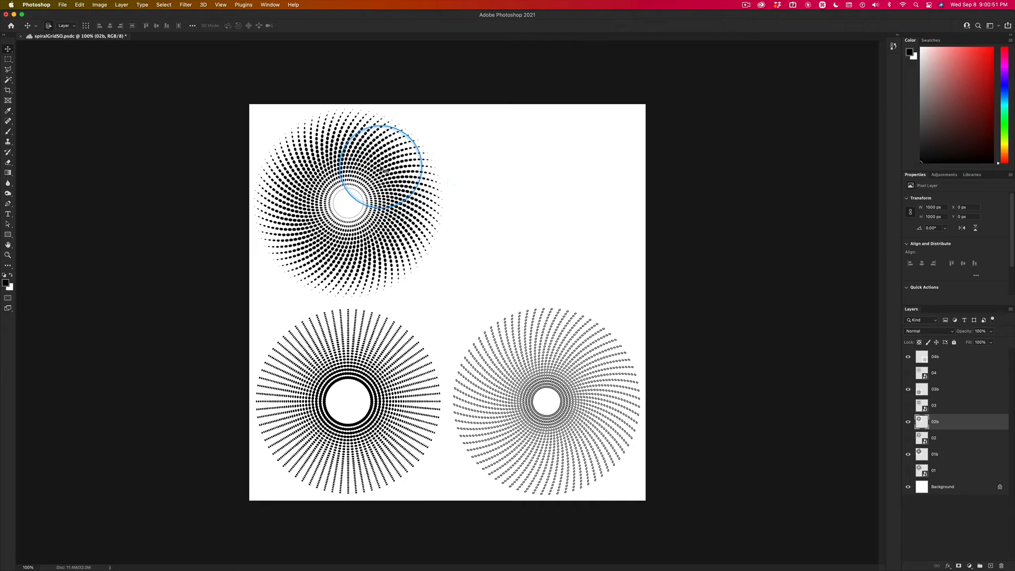
pyautogui.moveTo(380, 176); pyautogui.dragTo(579, 167)
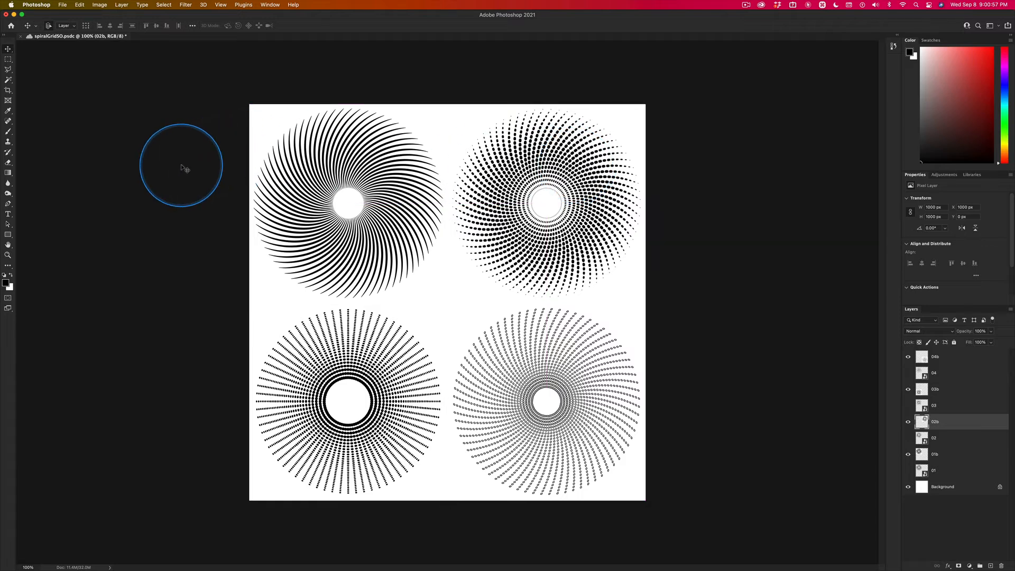
pyautogui.click(178, 166)
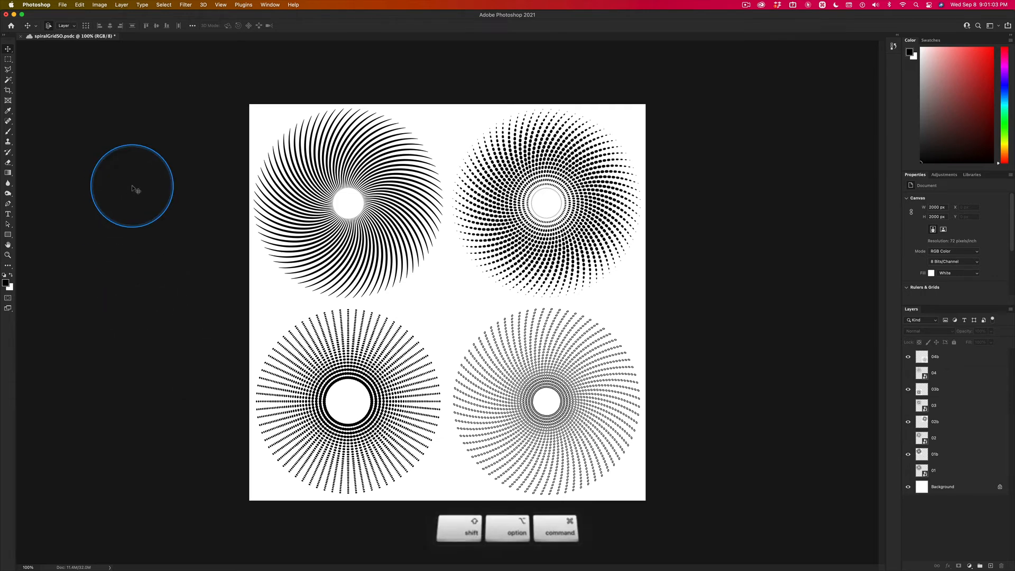
pyautogui.press('super+alt+shift+s')
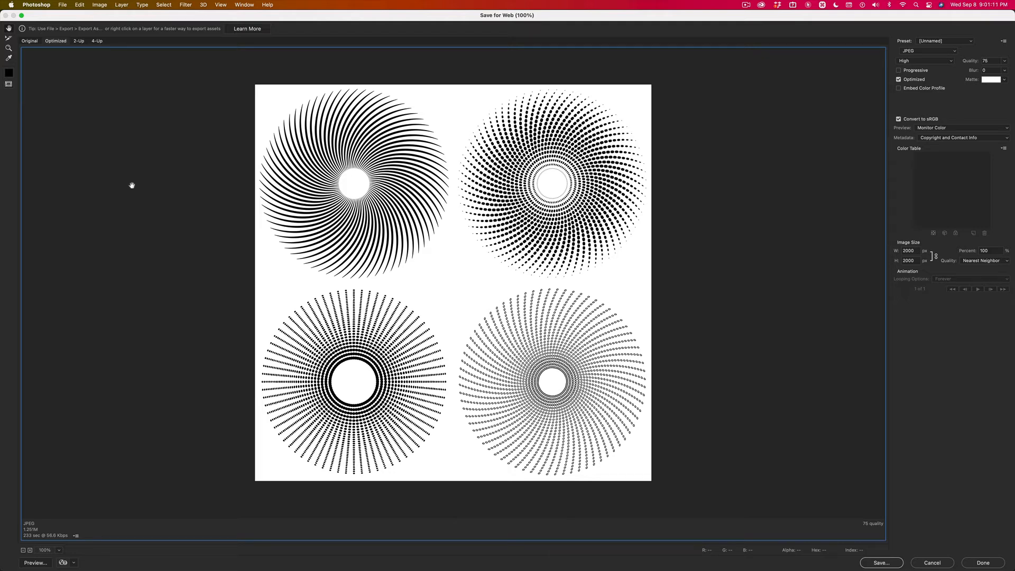
pyautogui.press('Escape')
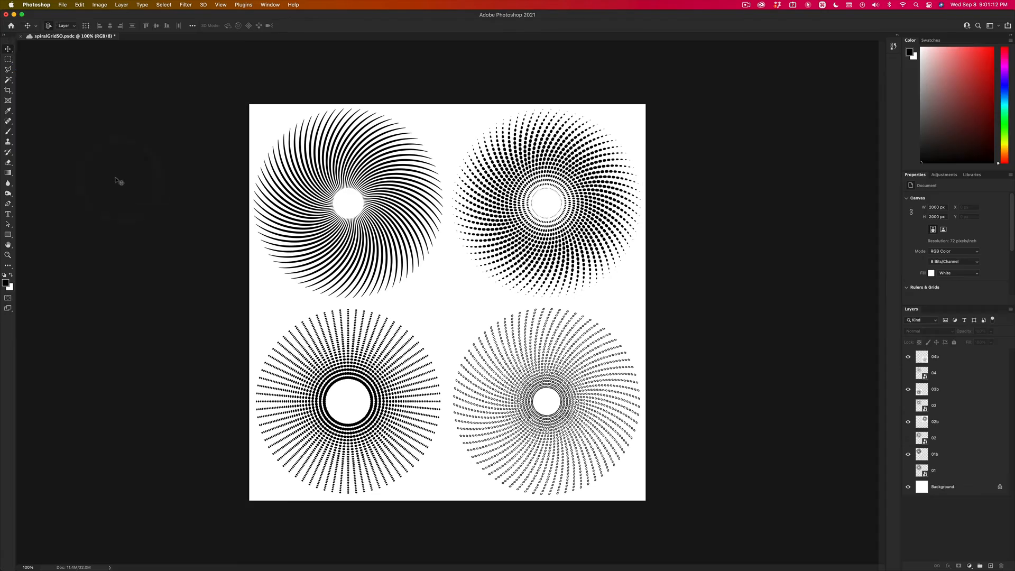
pyautogui.click(62, 4)
pyautogui.moveTo(72, 117)
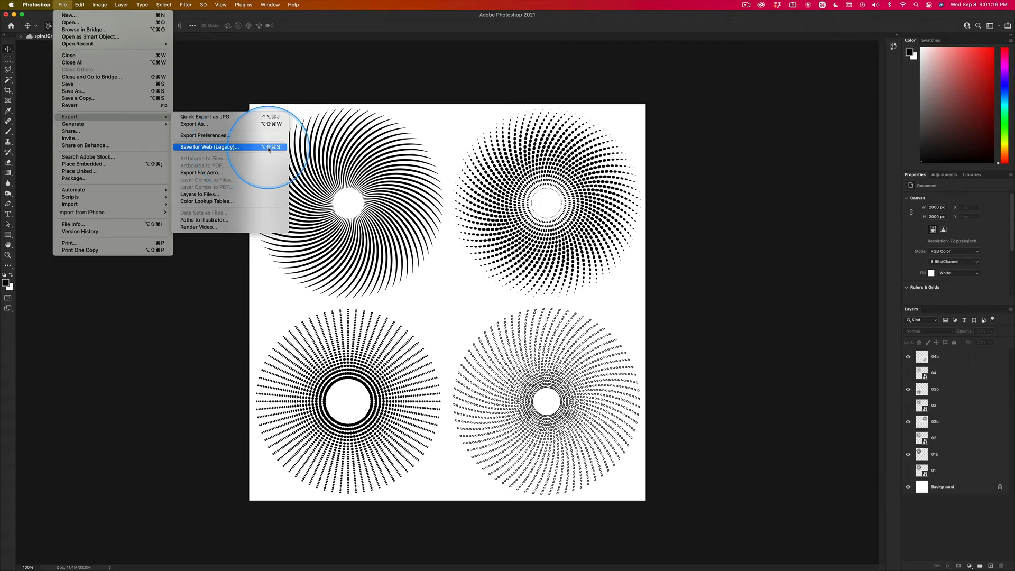
pyautogui.click(62, 5)
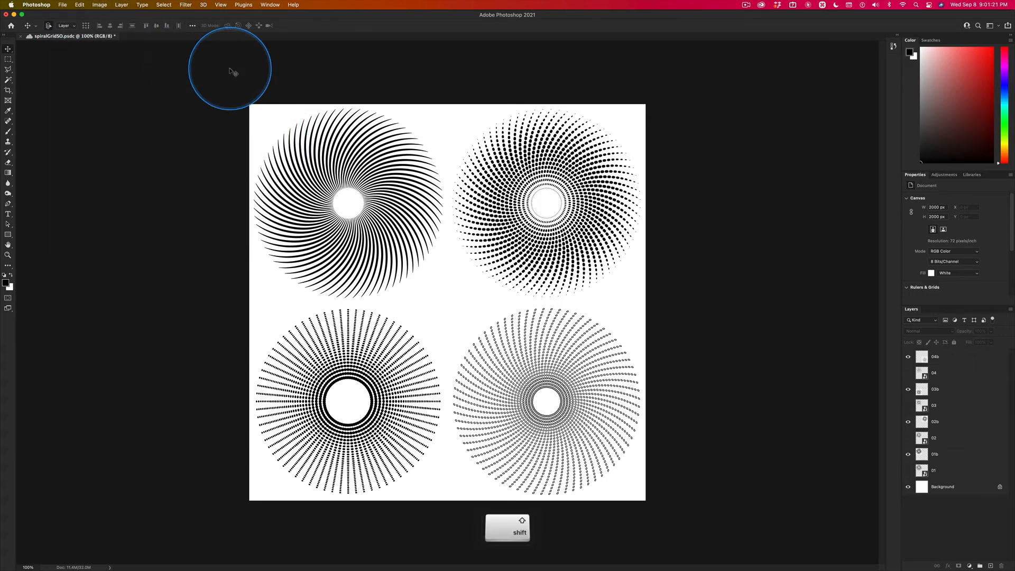
# Start a Save for Web export in JPEG format with the quality set to 56.
pyautogui.press('alt+shift+super+s')
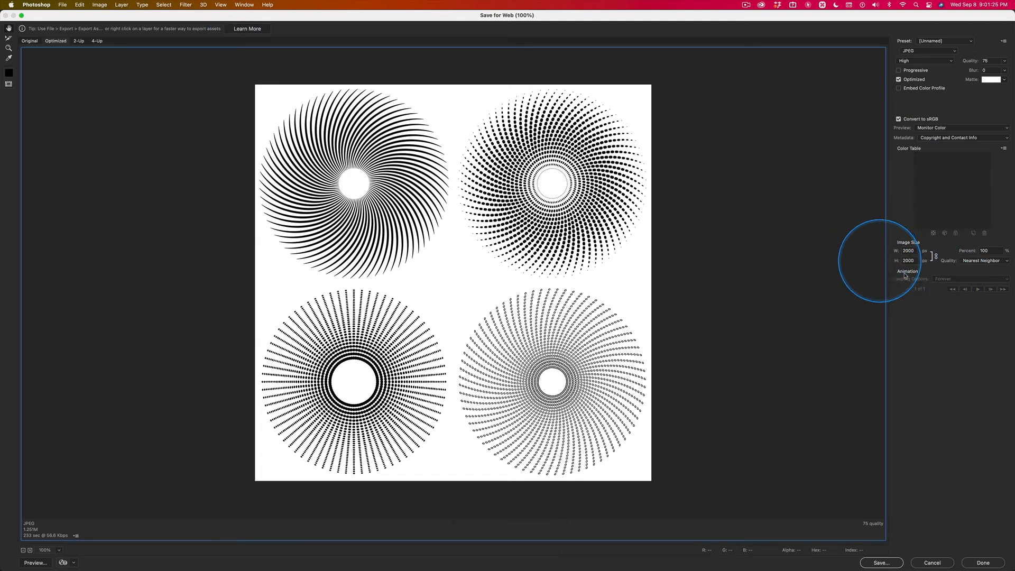
pyautogui.click(924, 51)
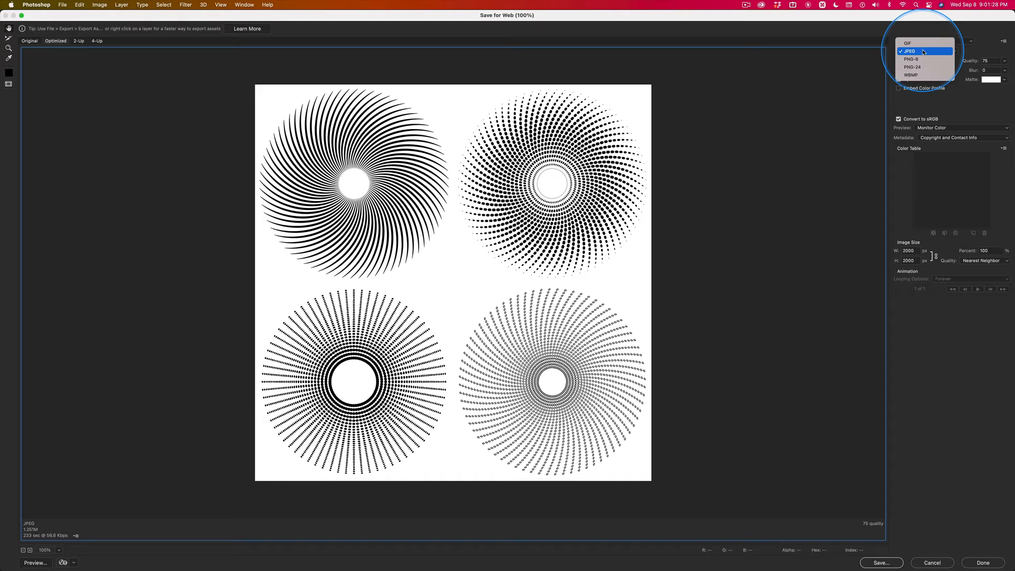
pyautogui.click(956, 35)
pyautogui.click(931, 41)
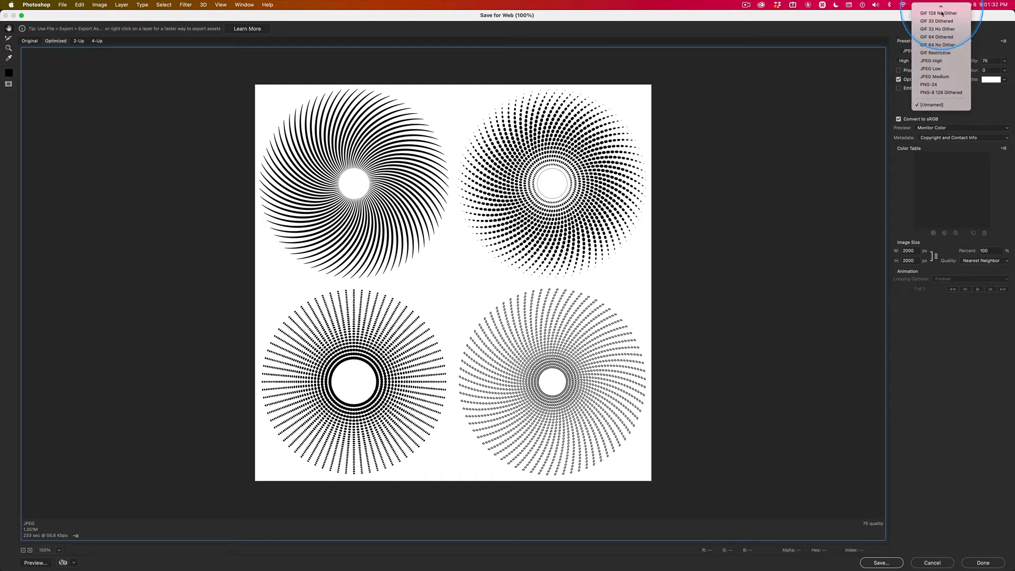
pyautogui.click(944, 60)
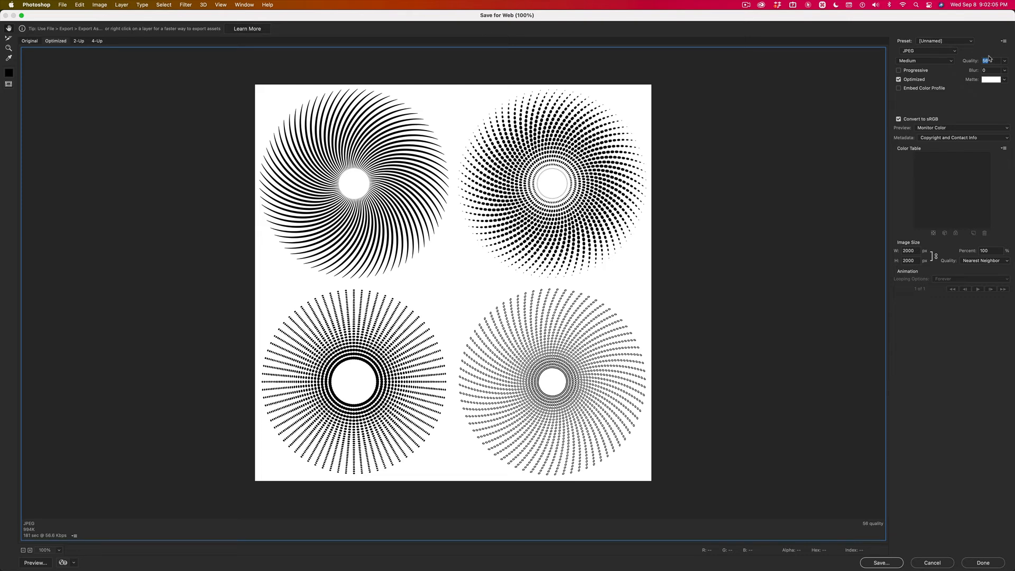
pyautogui.press('ctrl')
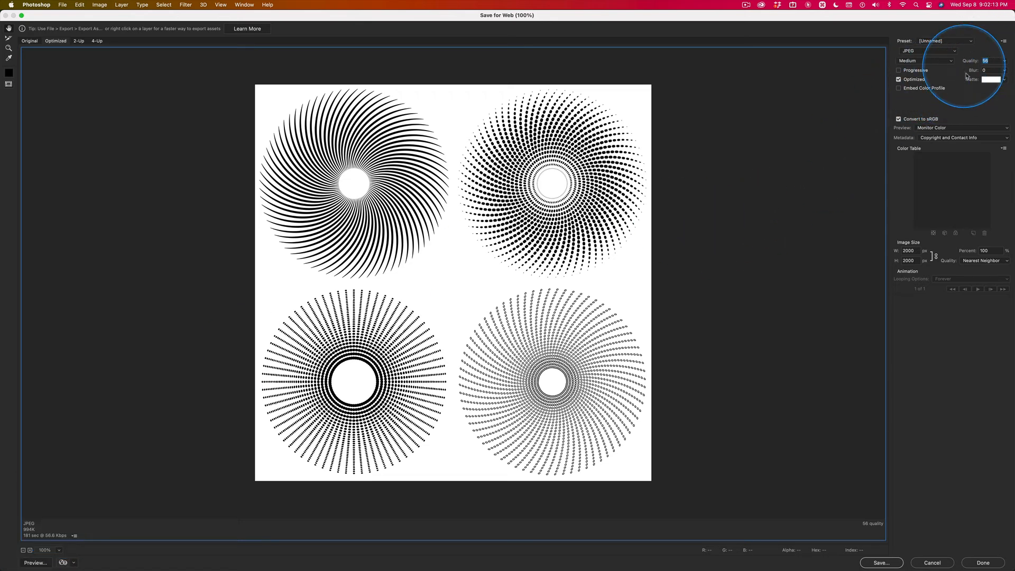
pyautogui.press('ctrl')
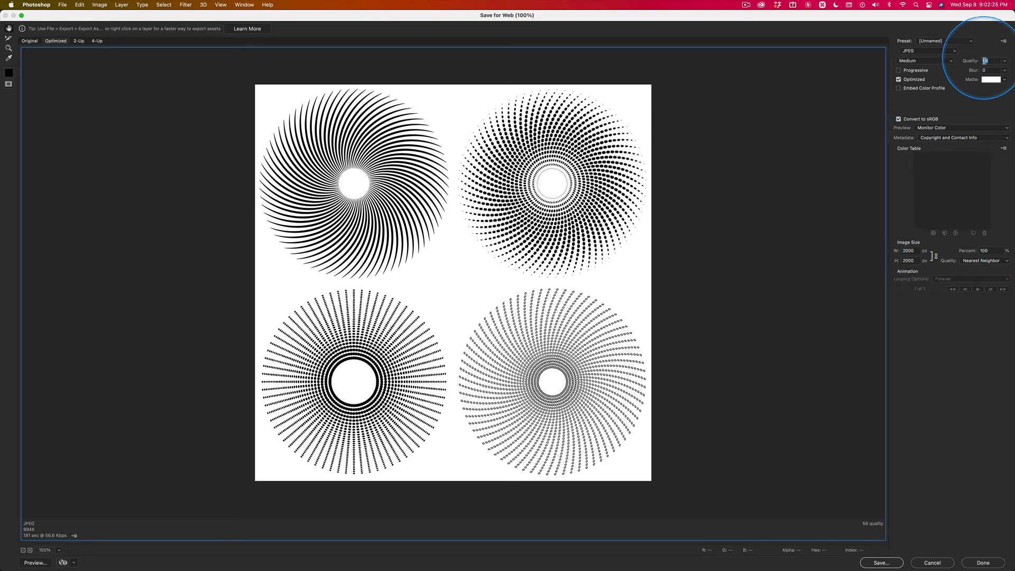
pyautogui.press('ctrl')
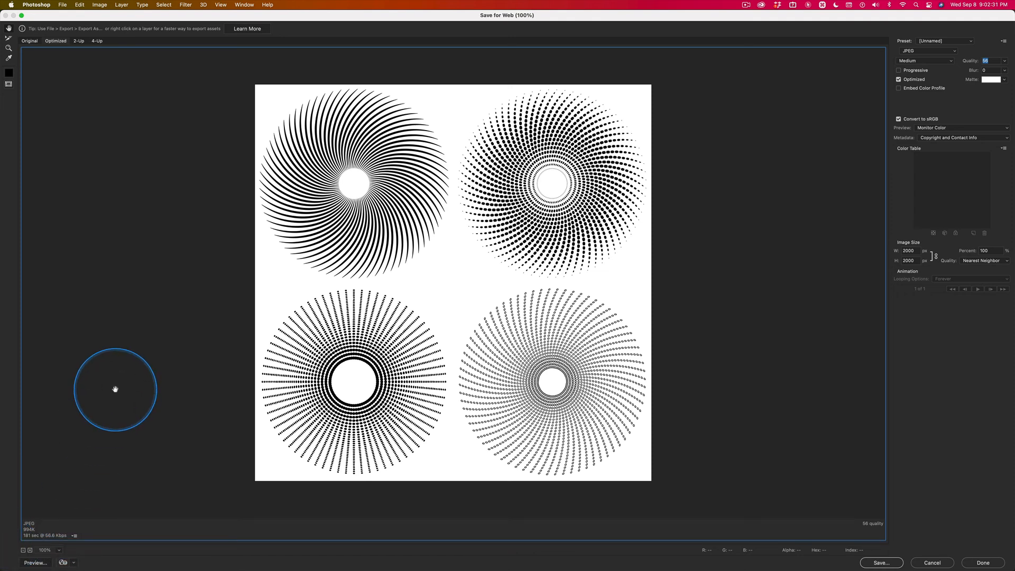
# Save the optimized image as spiralGridSO2000.jpg in the _2021 folder.
pyautogui.click(882, 562)
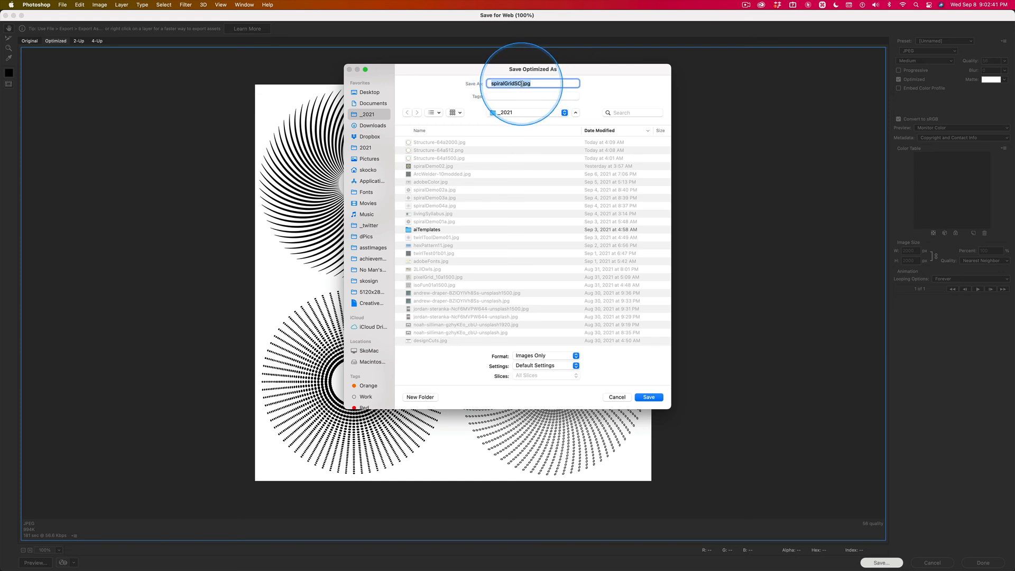
pyautogui.click(522, 84)
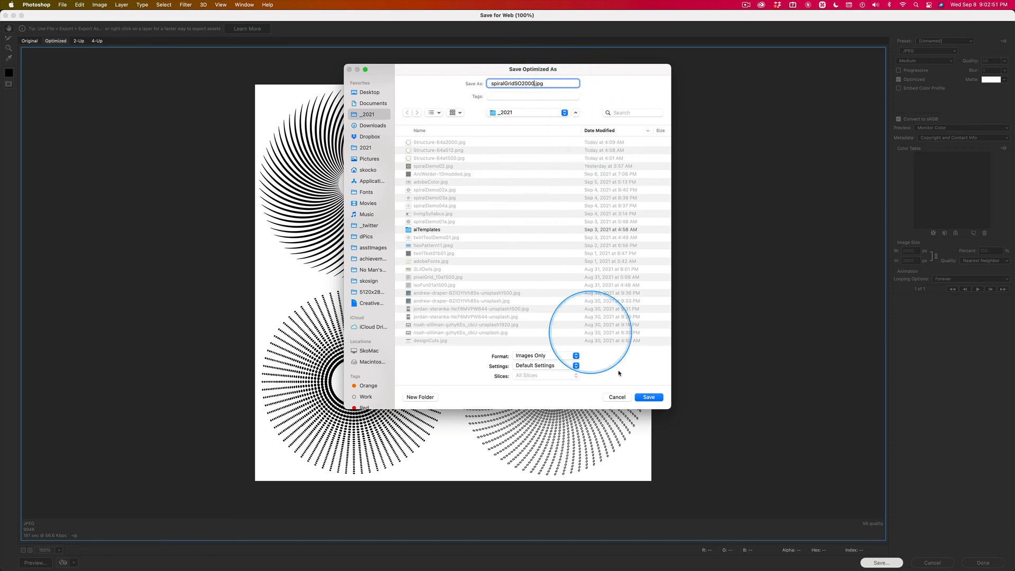
pyautogui.click(649, 397)
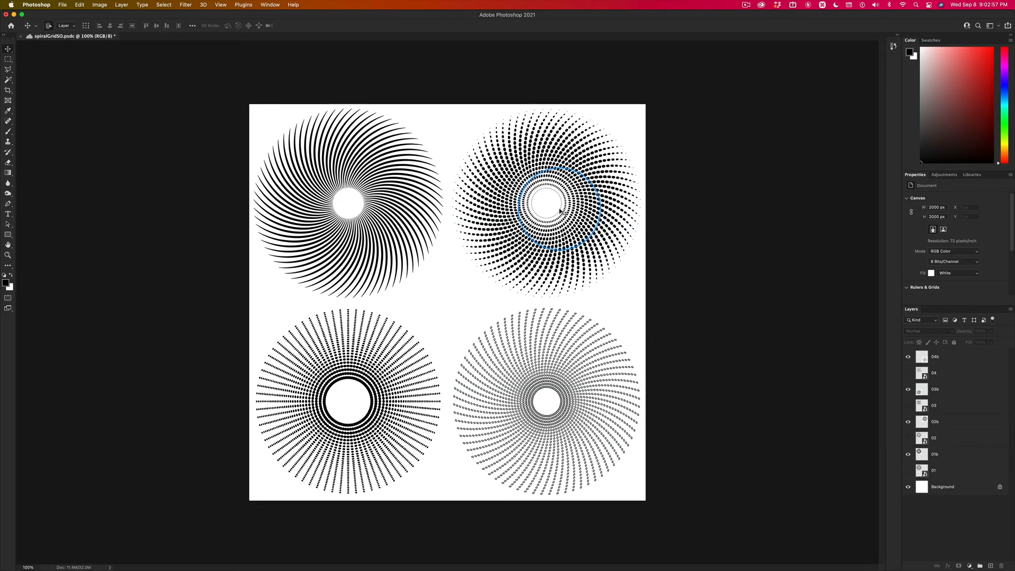